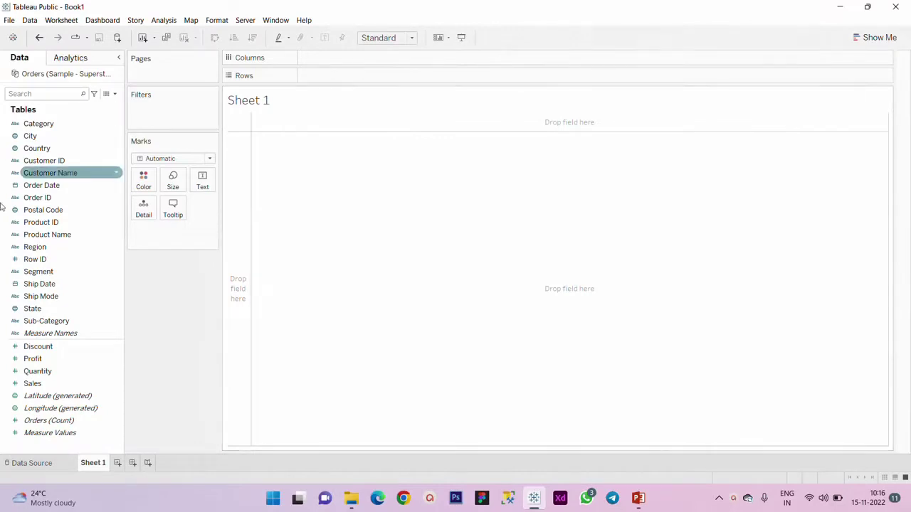
Build a bar chart with Sub-Category in Columns and the sum of Sales in Rows
{"action": "left_click_drag", "start_coordinate": [39, 325], "coordinate": [368, 63]}
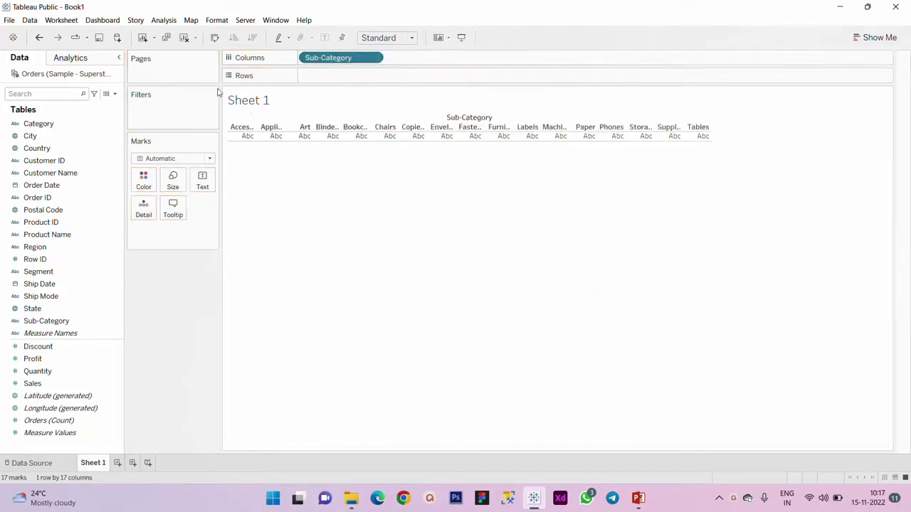
{"action": "left_click_drag", "start_coordinate": [35, 384], "coordinate": [363, 81]}
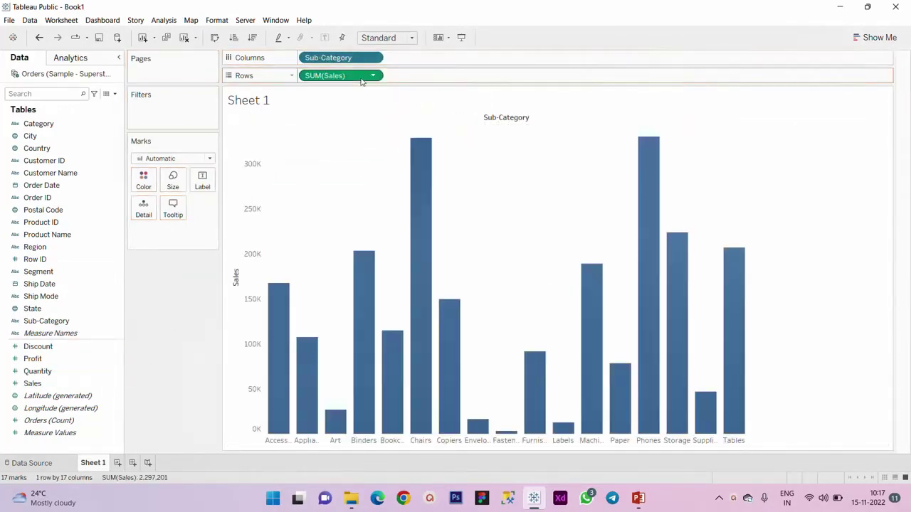
Fit the bar chart to Entire View and show the mark labels on the bars
{"action": "left_click", "coordinate": [417, 38]}
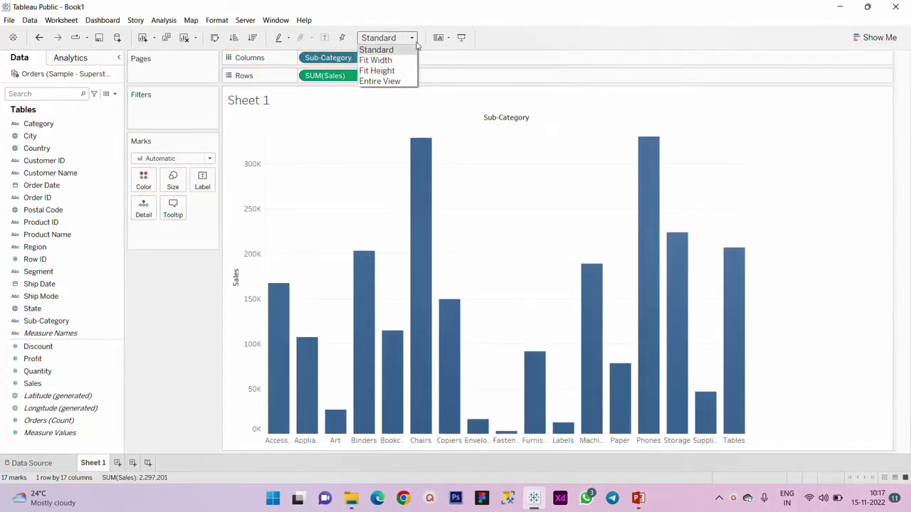
{"action": "left_click", "coordinate": [400, 82]}
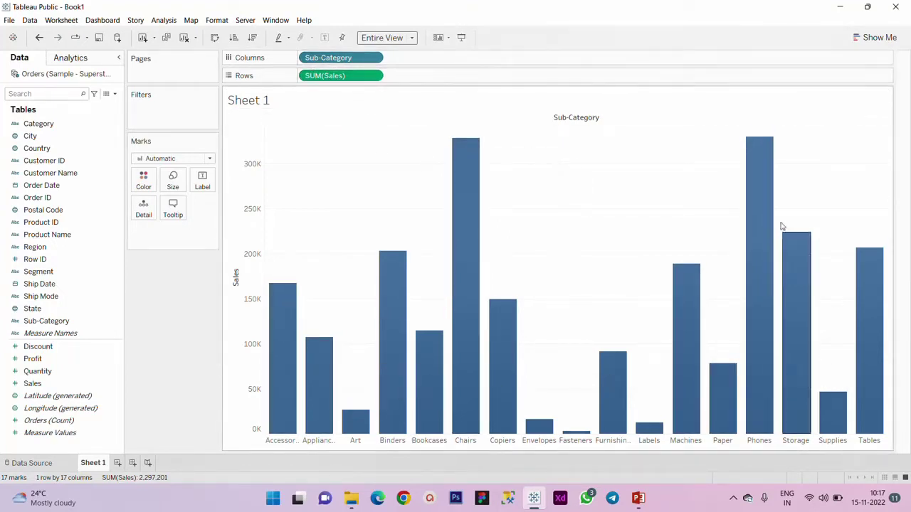
{"action": "left_click", "coordinate": [326, 38]}
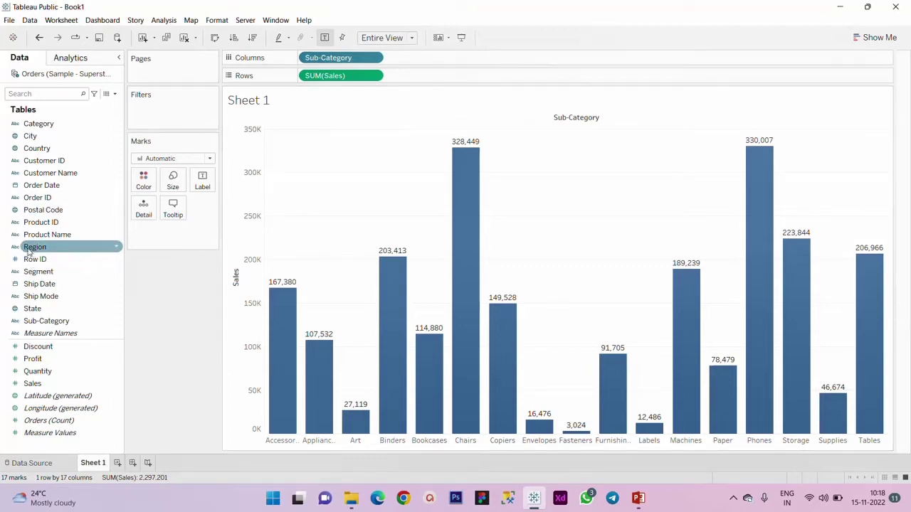
Color the Sales bars by Region, taking the field off once and adding it back
{"action": "left_click_drag", "start_coordinate": [27, 249], "coordinate": [143, 183]}
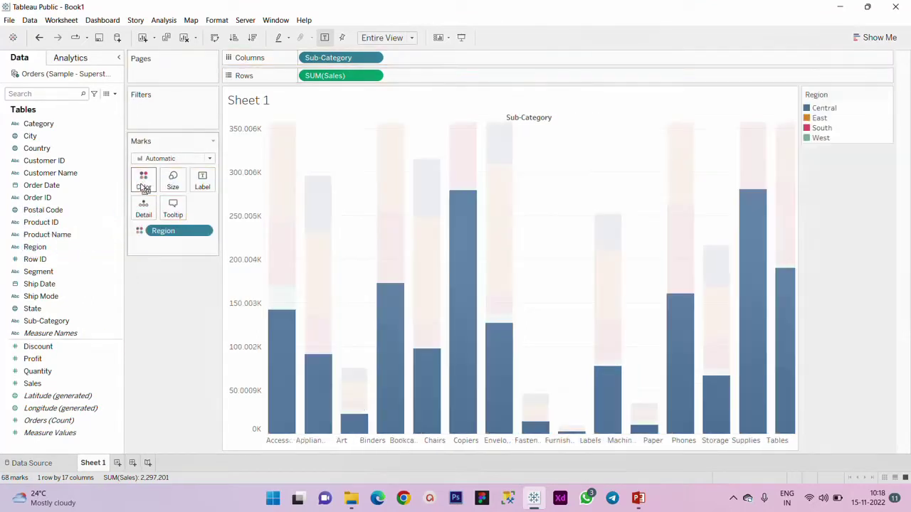
{"action": "left_click", "coordinate": [889, 96]}
{"action": "left_click", "coordinate": [845, 214]}
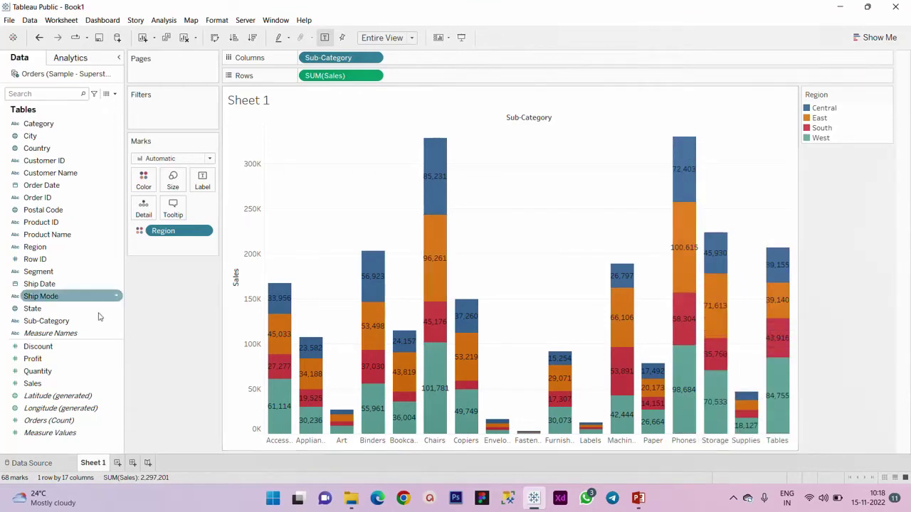
{"action": "left_click_drag", "start_coordinate": [183, 230], "coordinate": [175, 367]}
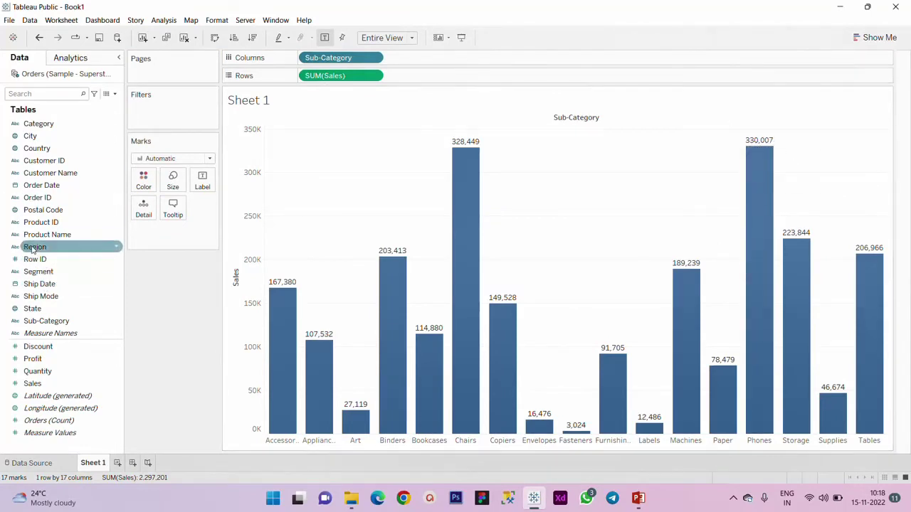
{"action": "left_click_drag", "start_coordinate": [32, 247], "coordinate": [150, 181]}
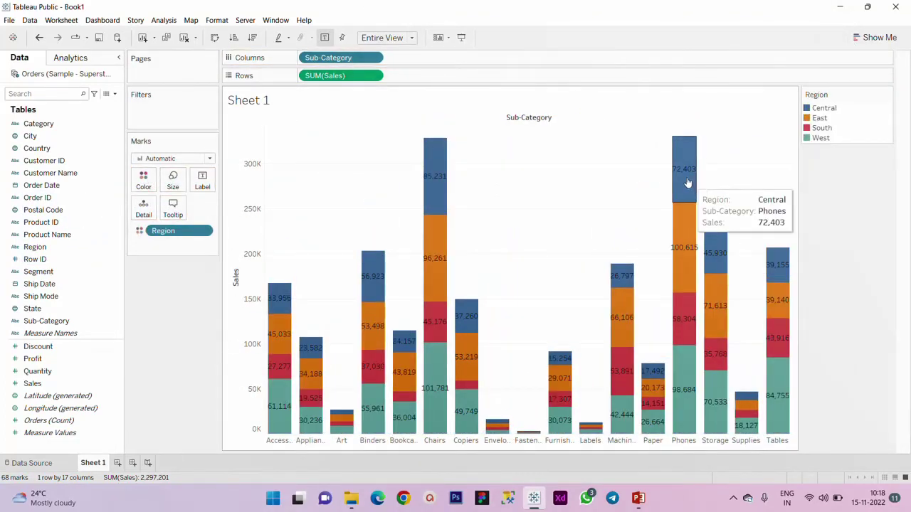
{"action": "mouse_move", "coordinate": [686, 169]}
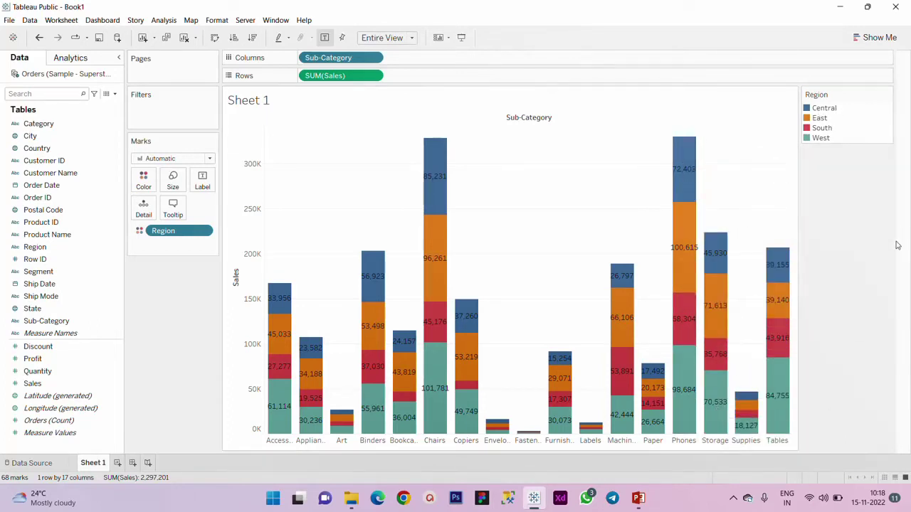
Switch to the Windows Calculator by running calc
{"action": "key", "text": "super+r"}
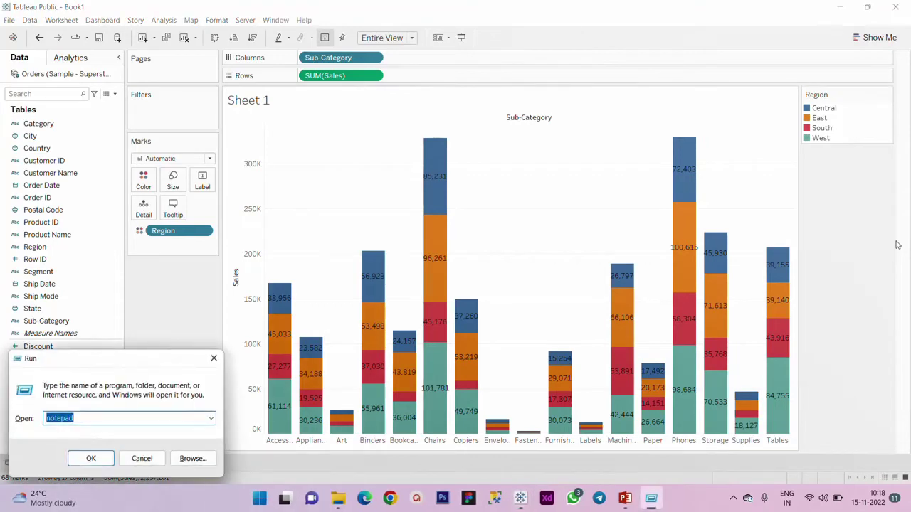
{"action": "type", "text": "calc"}
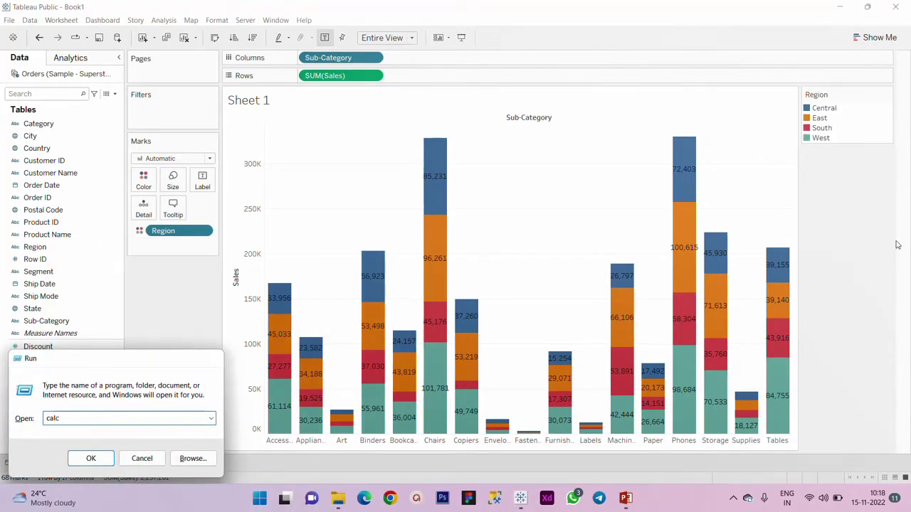
{"action": "key", "text": "Return"}
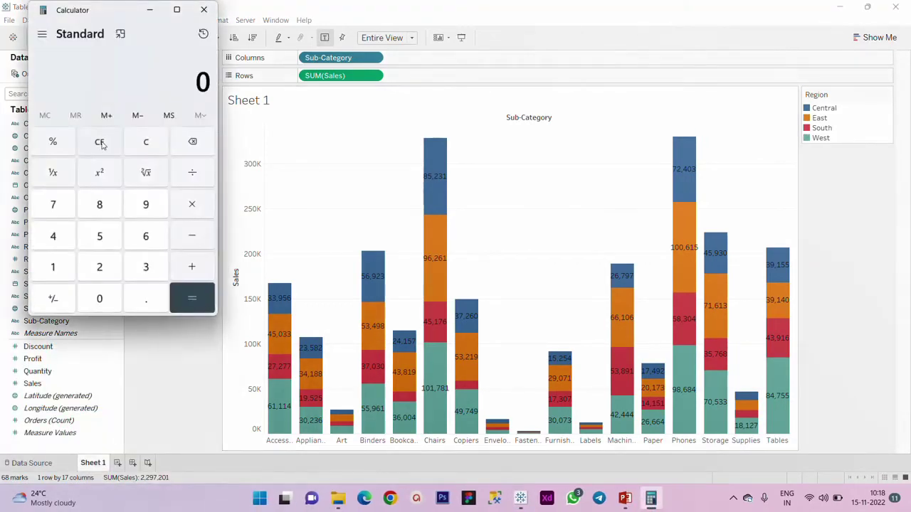
Add the Central and East sales of the Phones bar, 72403 + 100615, in the calculator
{"action": "left_click", "coordinate": [100, 267]}
{"action": "left_click", "coordinate": [54, 237]}
{"action": "left_click", "coordinate": [94, 300]}
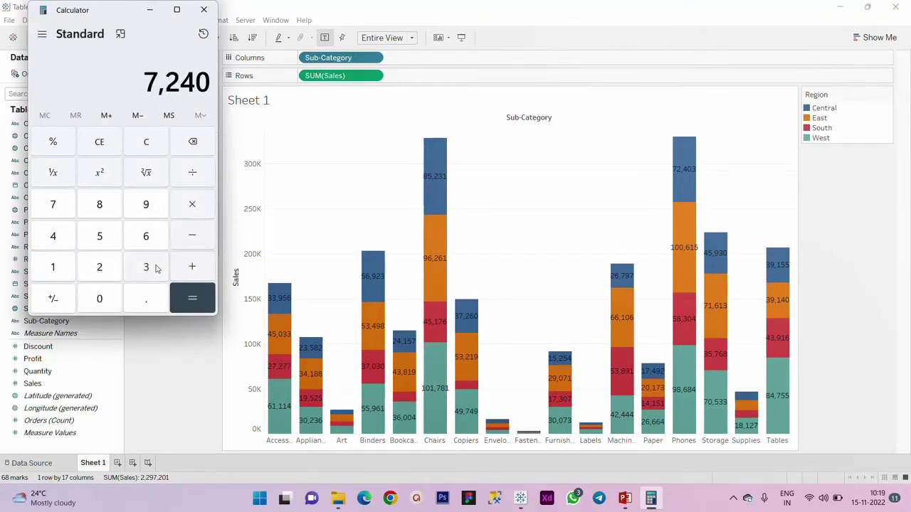
{"action": "left_click", "coordinate": [147, 266]}
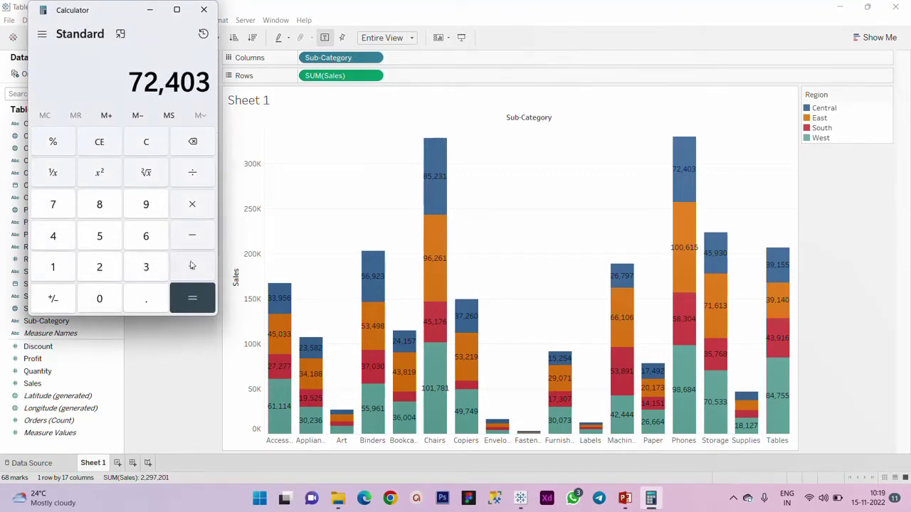
{"action": "left_click", "coordinate": [50, 276]}
{"action": "left_click", "coordinate": [150, 242]}
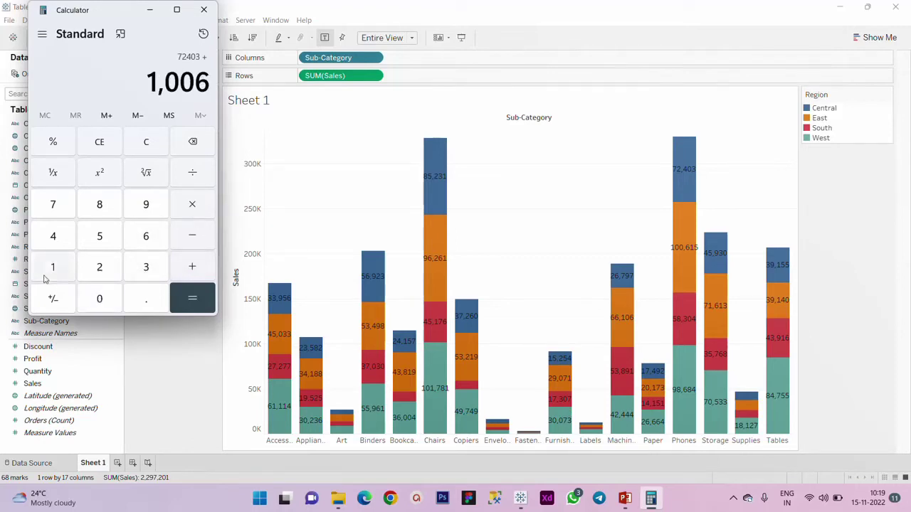
{"action": "left_click", "coordinate": [50, 269]}
{"action": "left_click", "coordinate": [102, 238]}
{"action": "left_click", "coordinate": [193, 270]}
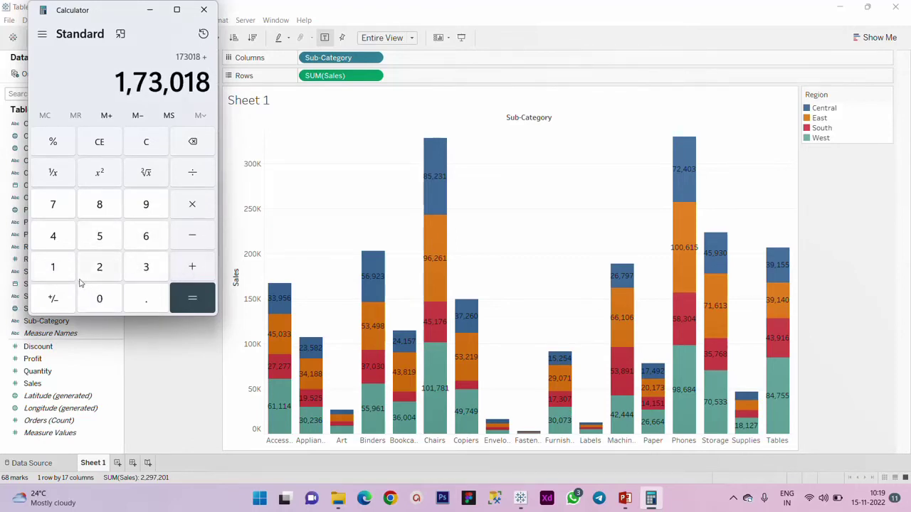
Add the South and West sales of the Phones bar, 58304 and 98684, compute the total and close the calculator
{"action": "left_click", "coordinate": [98, 237]}
{"action": "left_click", "coordinate": [100, 205]}
{"action": "left_click", "coordinate": [146, 268]}
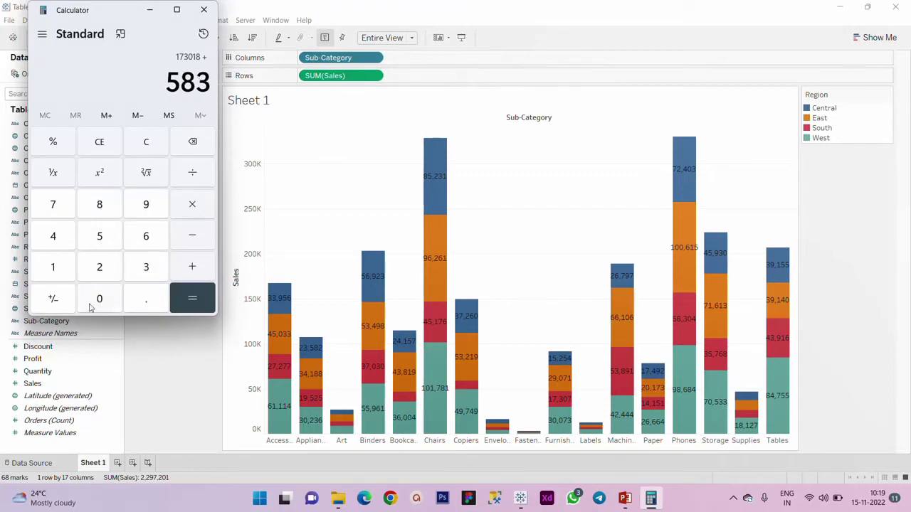
{"action": "left_click", "coordinate": [100, 298]}
{"action": "left_click", "coordinate": [60, 240]}
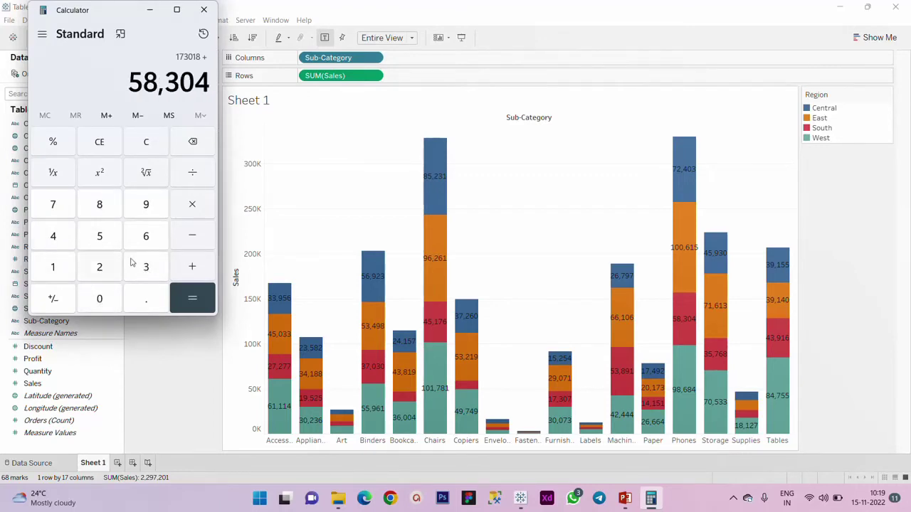
{"action": "left_click", "coordinate": [191, 269]}
{"action": "left_click", "coordinate": [147, 206]}
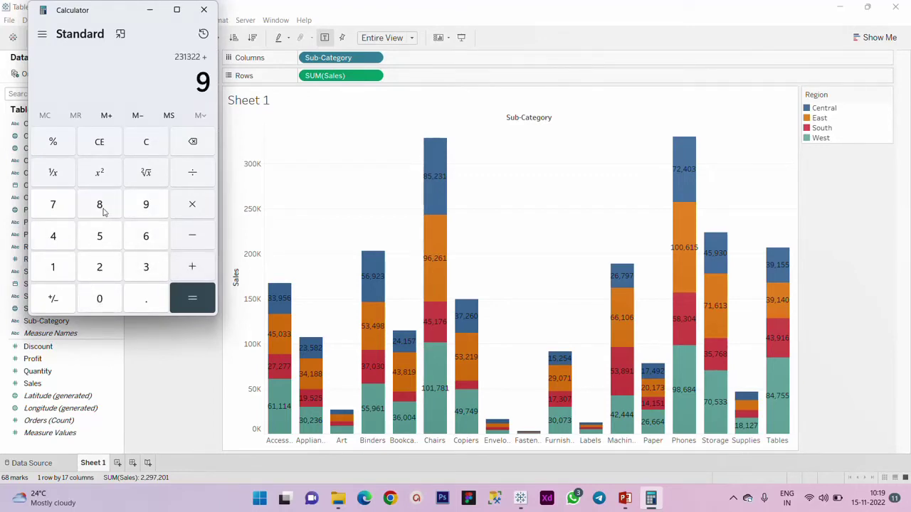
{"action": "left_click", "coordinate": [146, 240]}
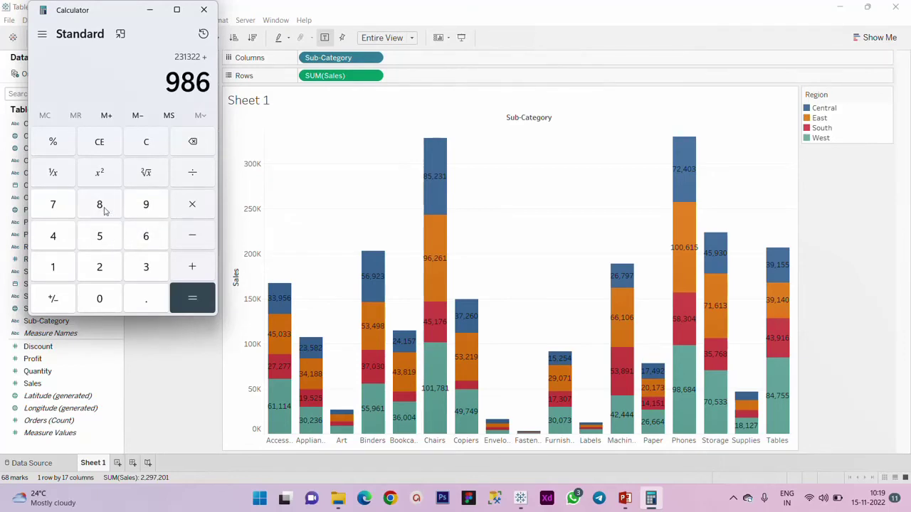
{"action": "left_click", "coordinate": [100, 206]}
{"action": "left_click", "coordinate": [44, 244]}
{"action": "left_click", "coordinate": [193, 300]}
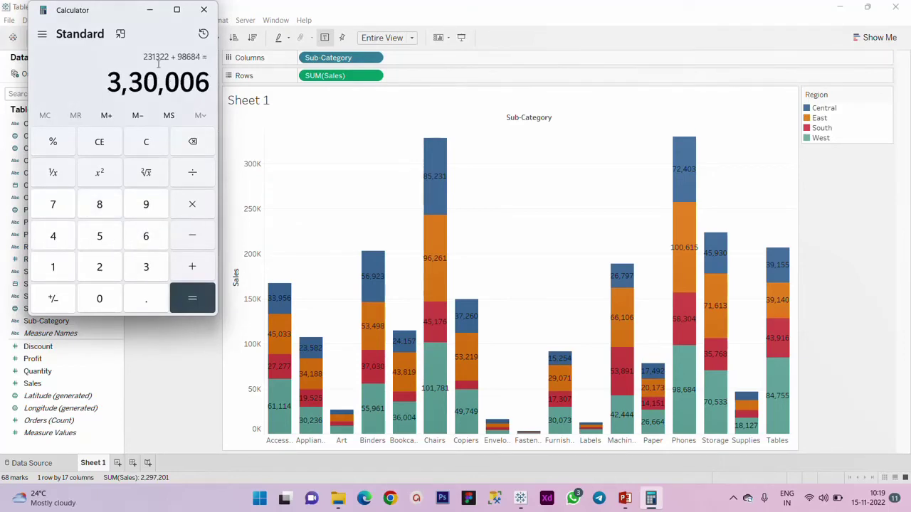
{"action": "left_click", "coordinate": [203, 9]}
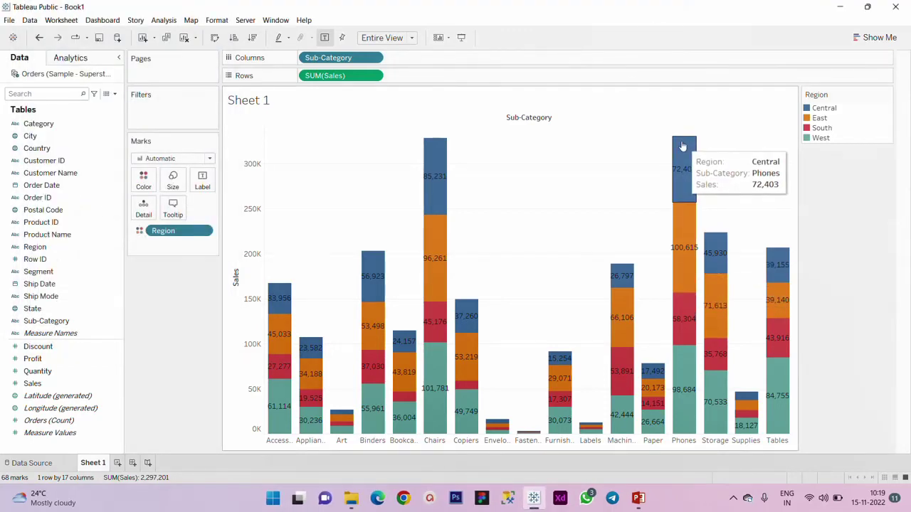
{"action": "mouse_move", "coordinate": [684, 395]}
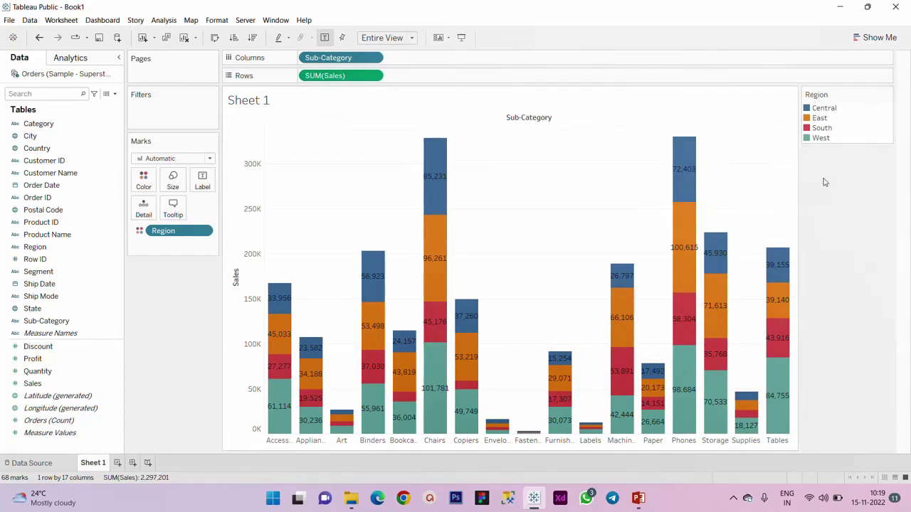
Remove Region from the bar colors, try coloring the bars by Category and undo it
{"action": "right_click", "coordinate": [205, 232]}
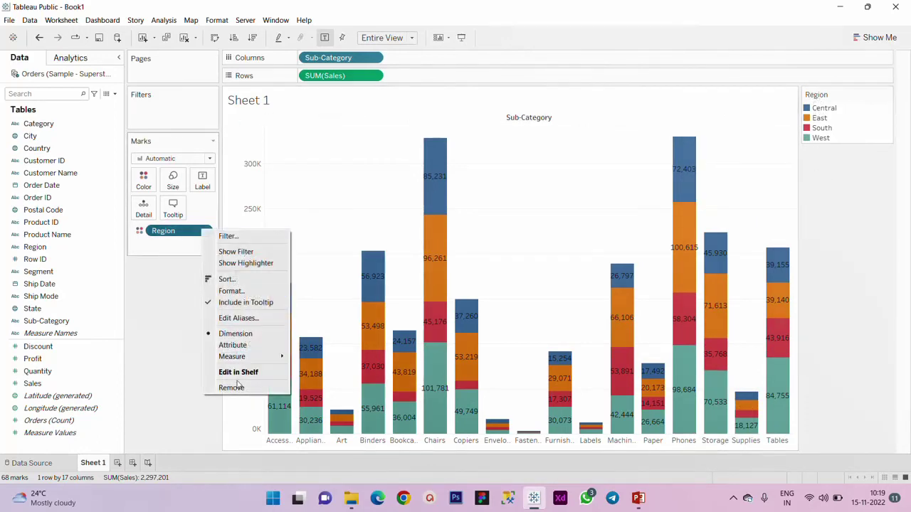
{"action": "left_click", "coordinate": [238, 386]}
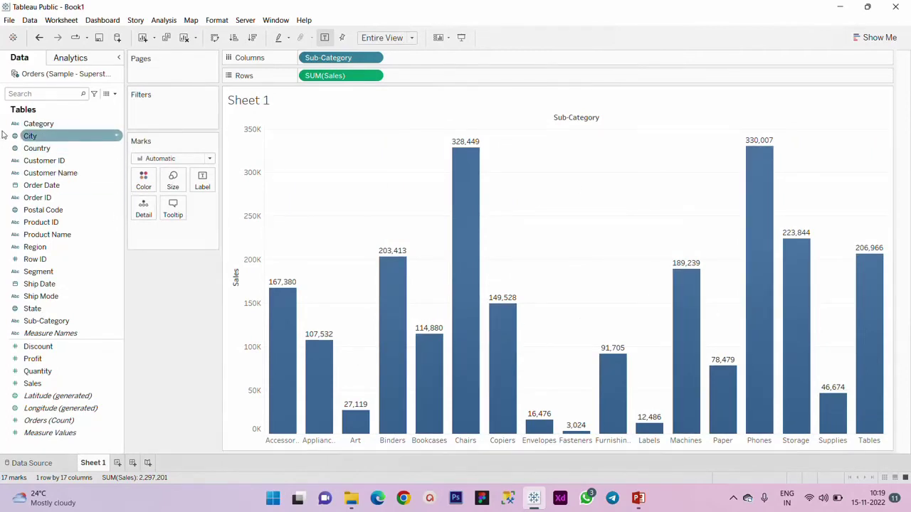
{"action": "left_click_drag", "start_coordinate": [32, 124], "coordinate": [146, 184]}
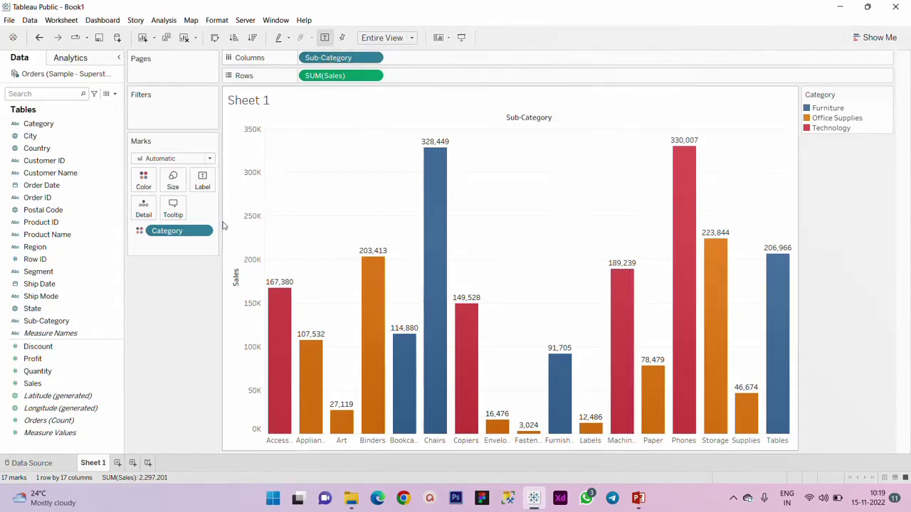
{"action": "key", "text": "ctrl+z"}
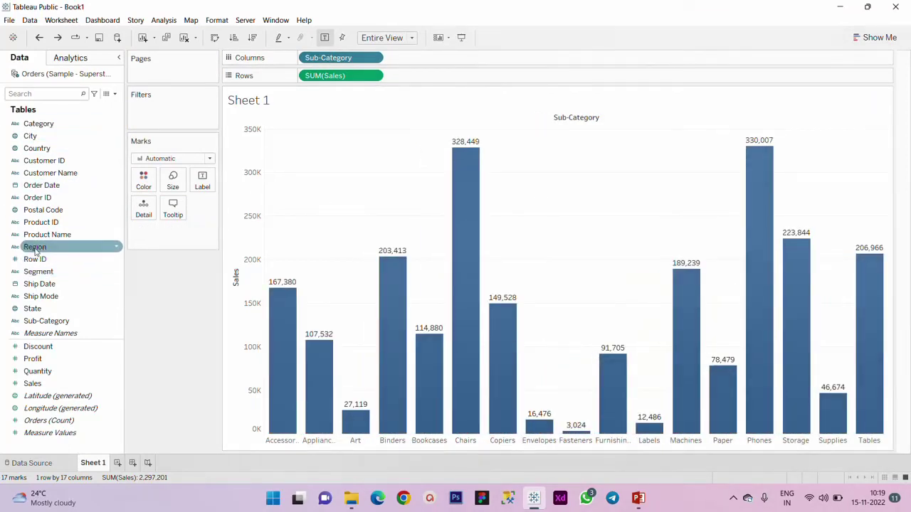
Split the Sales bars into stacked segments colored by Ship Mode
{"action": "left_click_drag", "start_coordinate": [35, 296], "coordinate": [151, 188]}
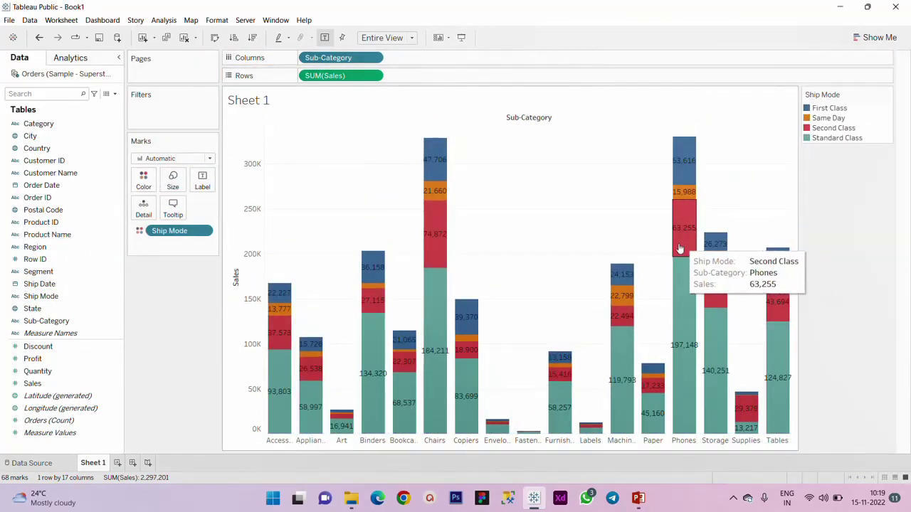
{"action": "mouse_move", "coordinate": [694, 202]}
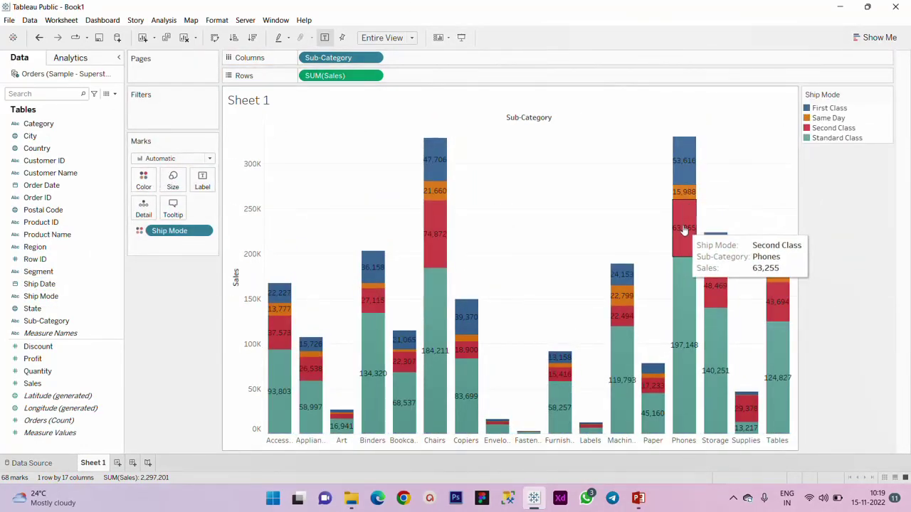
{"action": "mouse_move", "coordinate": [671, 237]}
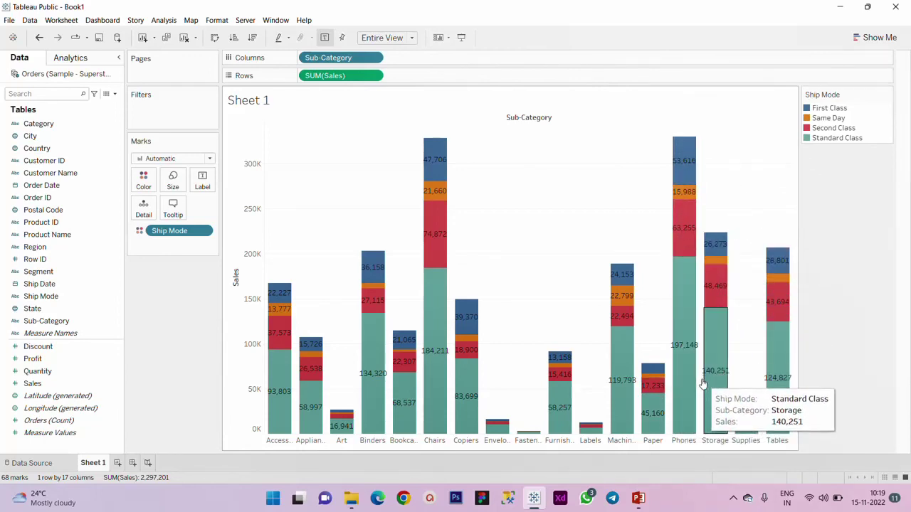
{"action": "mouse_move", "coordinate": [425, 283]}
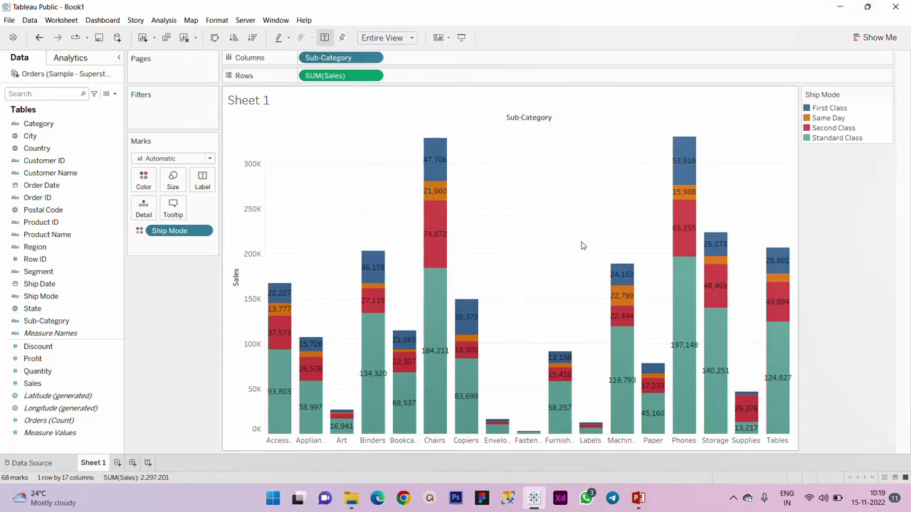
{"action": "left_click_drag", "start_coordinate": [348, 81], "coordinate": [351, 125]}
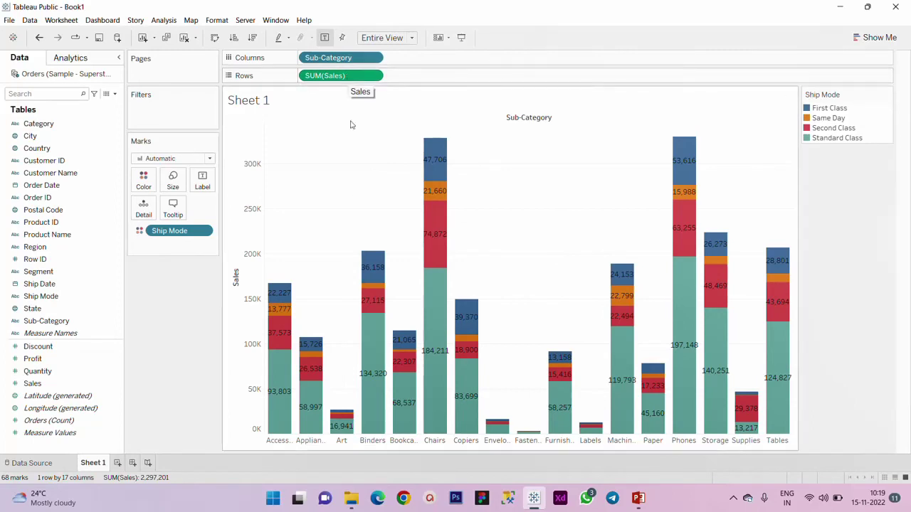